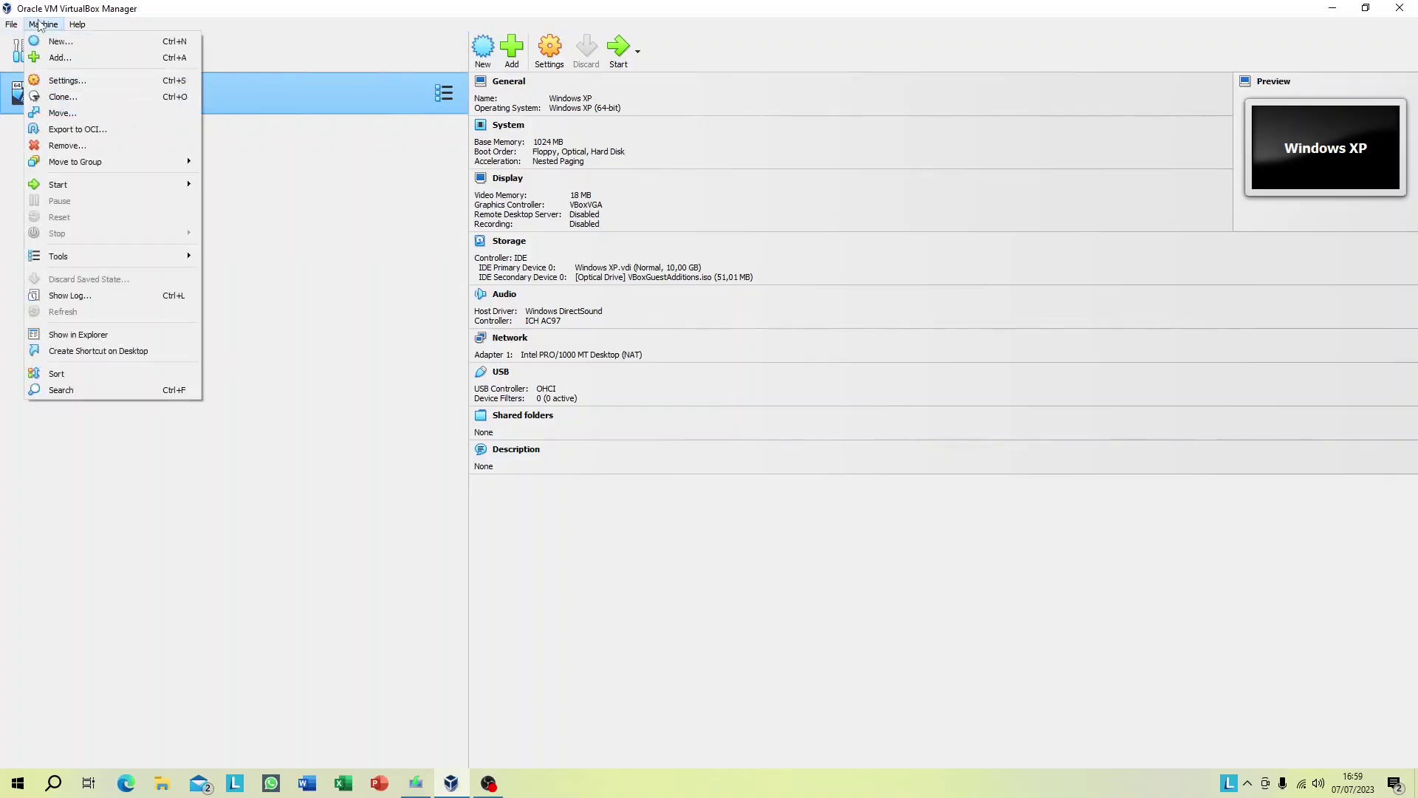
Create a new machine named 'Boot from USB | EdNic109' as Linux, Debian (64-bit).
{"action": "left_click", "coordinate": [38, 42]}
{"action": "type", "text": "Bo"}
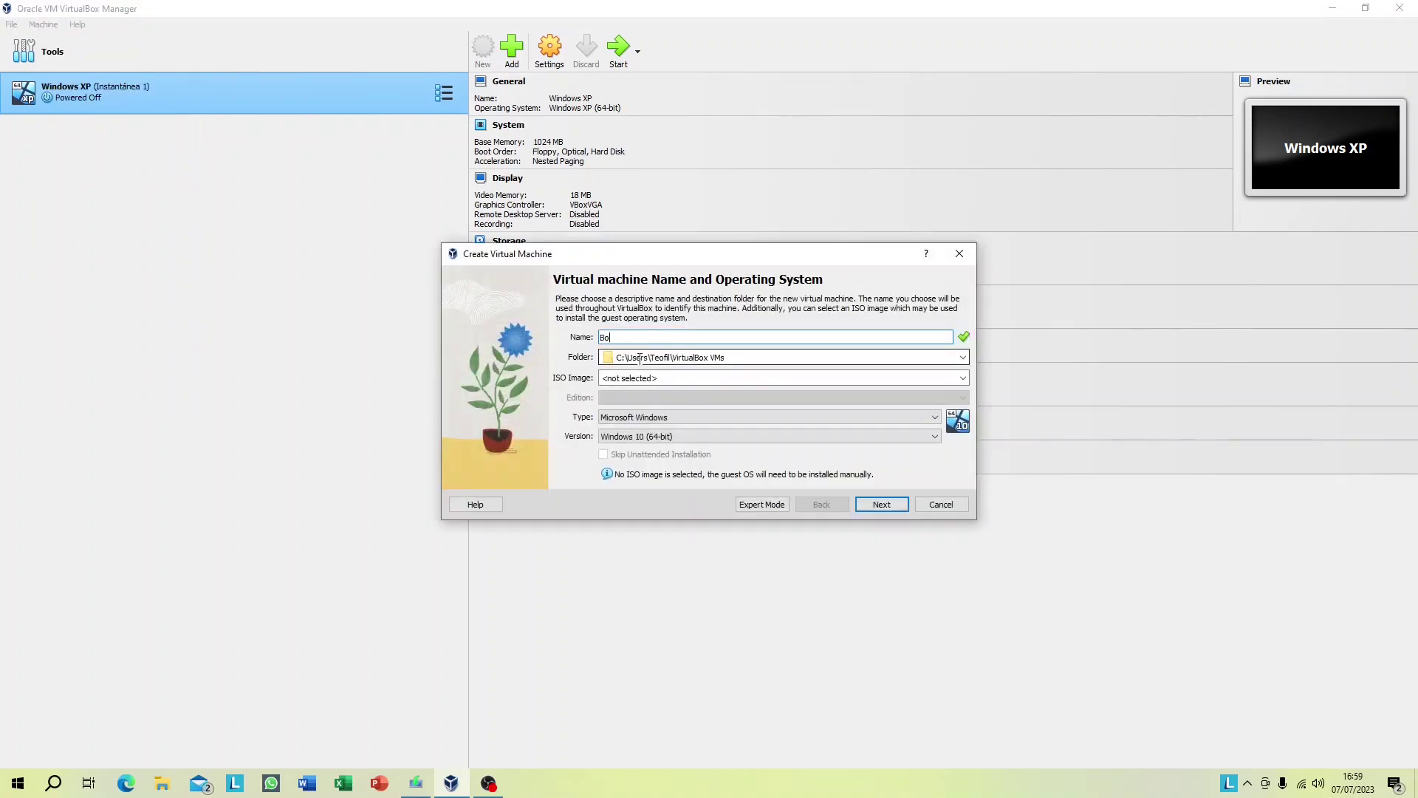
{"action": "type", "text": "ot from USB | Ed"}
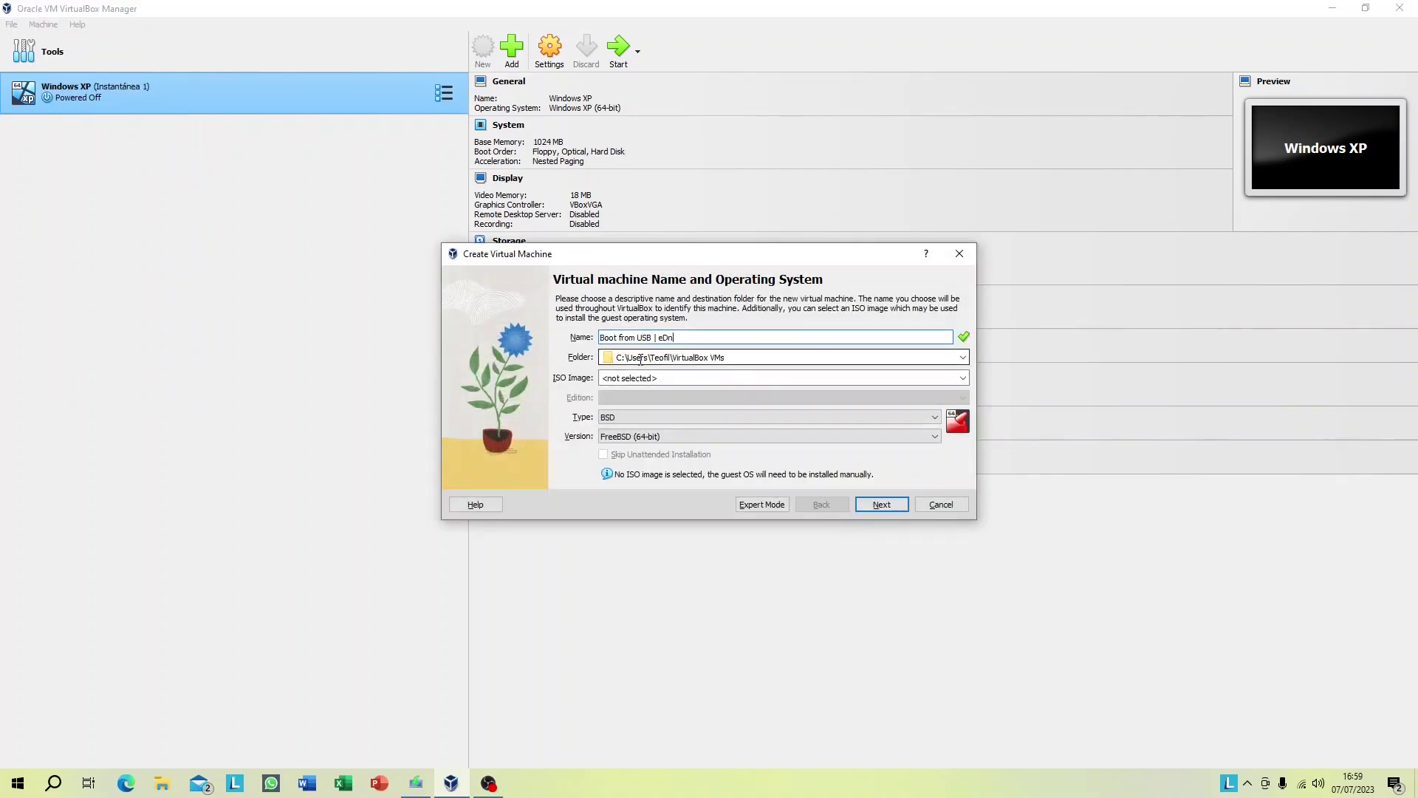
{"action": "type", "text": "Nic109"}
{"action": "left_click", "coordinate": [764, 416]}
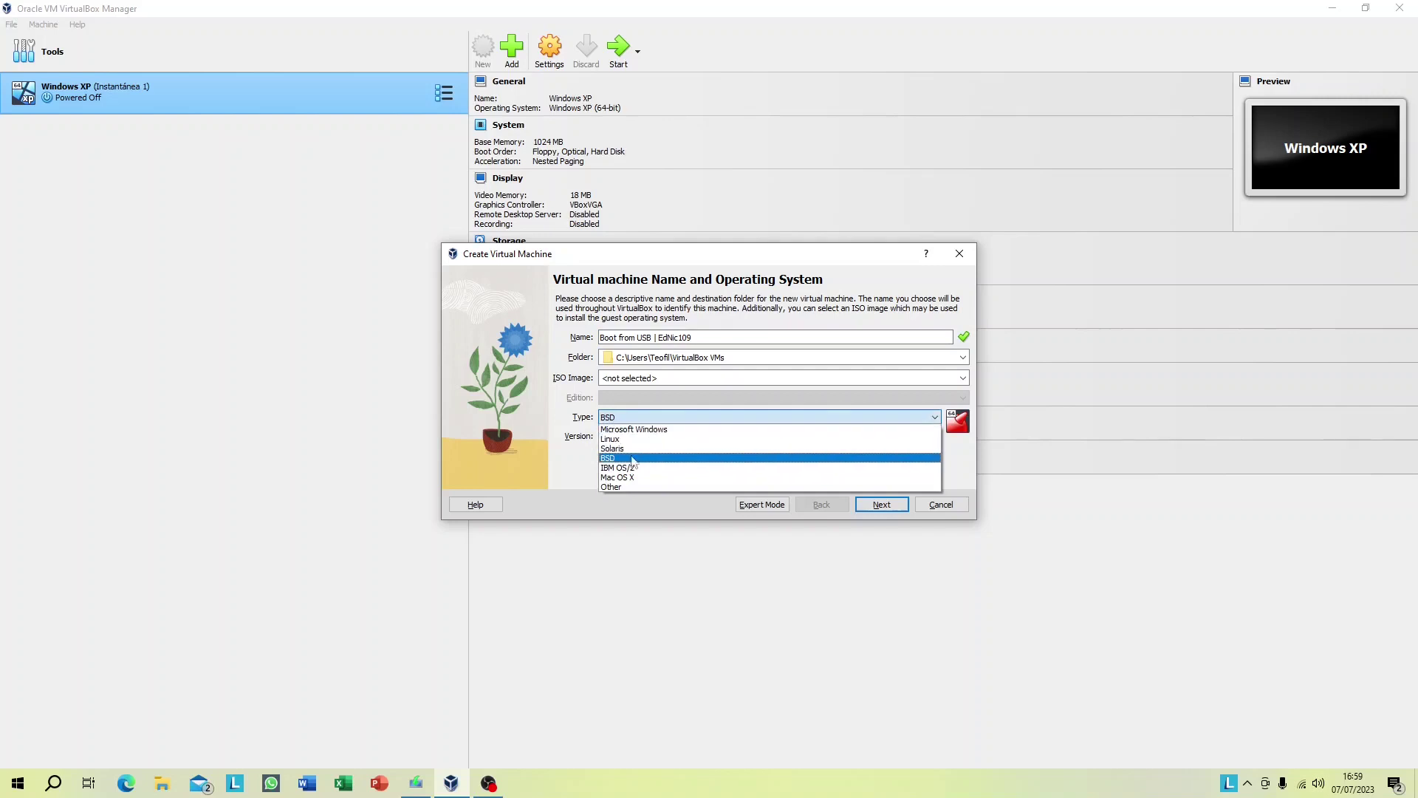
{"action": "left_click", "coordinate": [628, 444]}
{"action": "scroll", "coordinate": [627, 449], "scroll_direction": "up", "scroll_amount": 5}
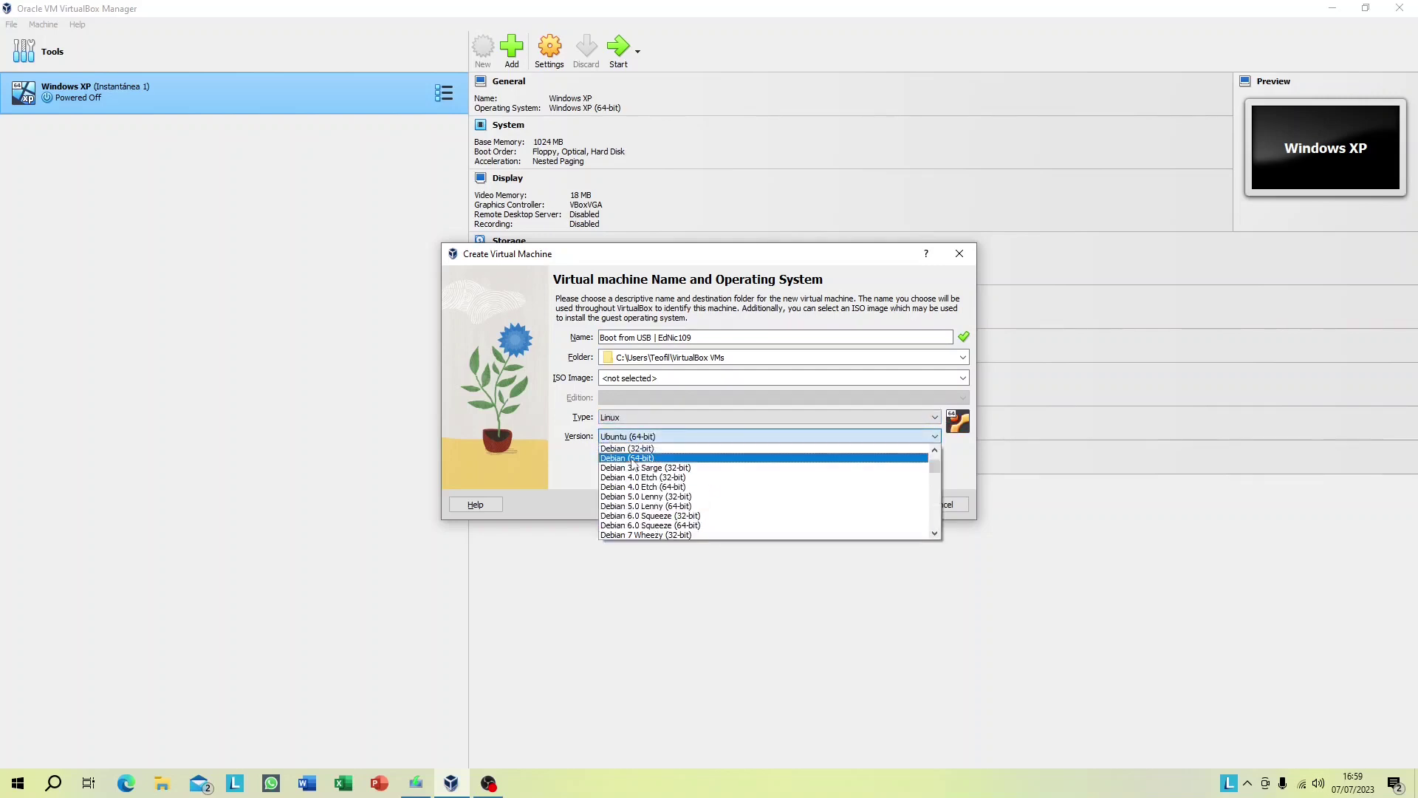
{"action": "left_click", "coordinate": [630, 457]}
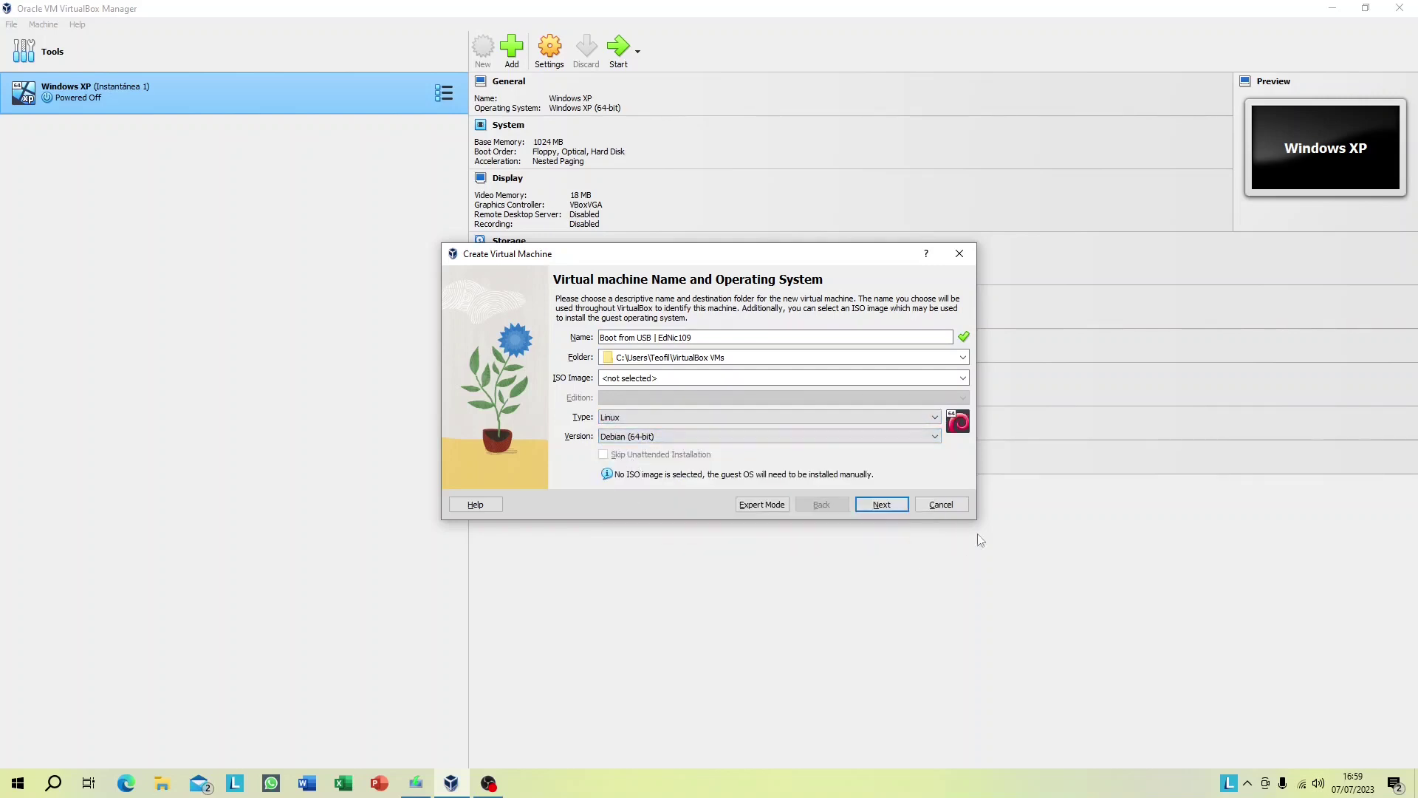
Give the machine 1024 MB base memory, EFI enabled and a 20 GB disk, and finish creating it.
{"action": "left_click", "coordinate": [886, 509]}
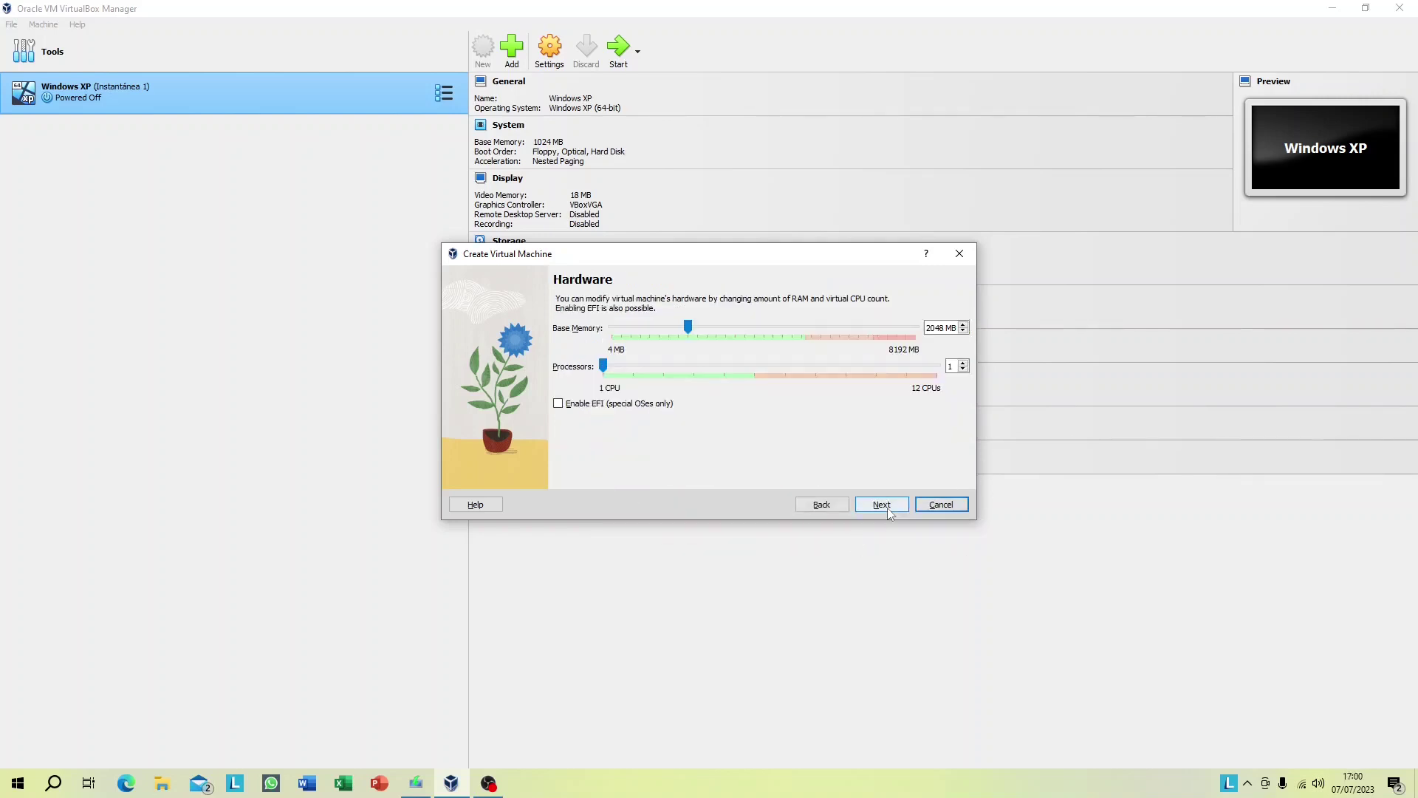
{"action": "left_click", "coordinate": [655, 328]}
{"action": "left_click", "coordinate": [559, 403]}
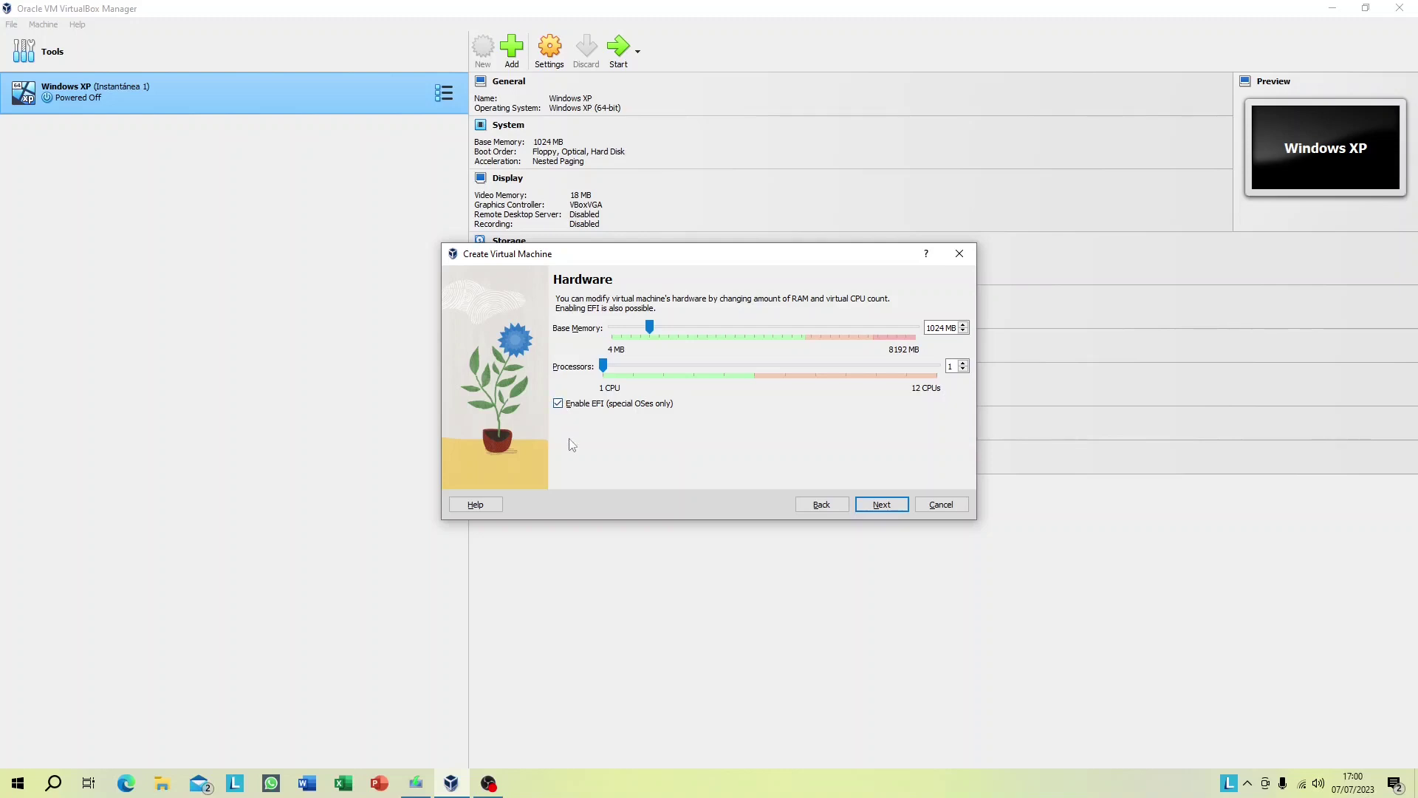
{"action": "left_click", "coordinate": [900, 505]}
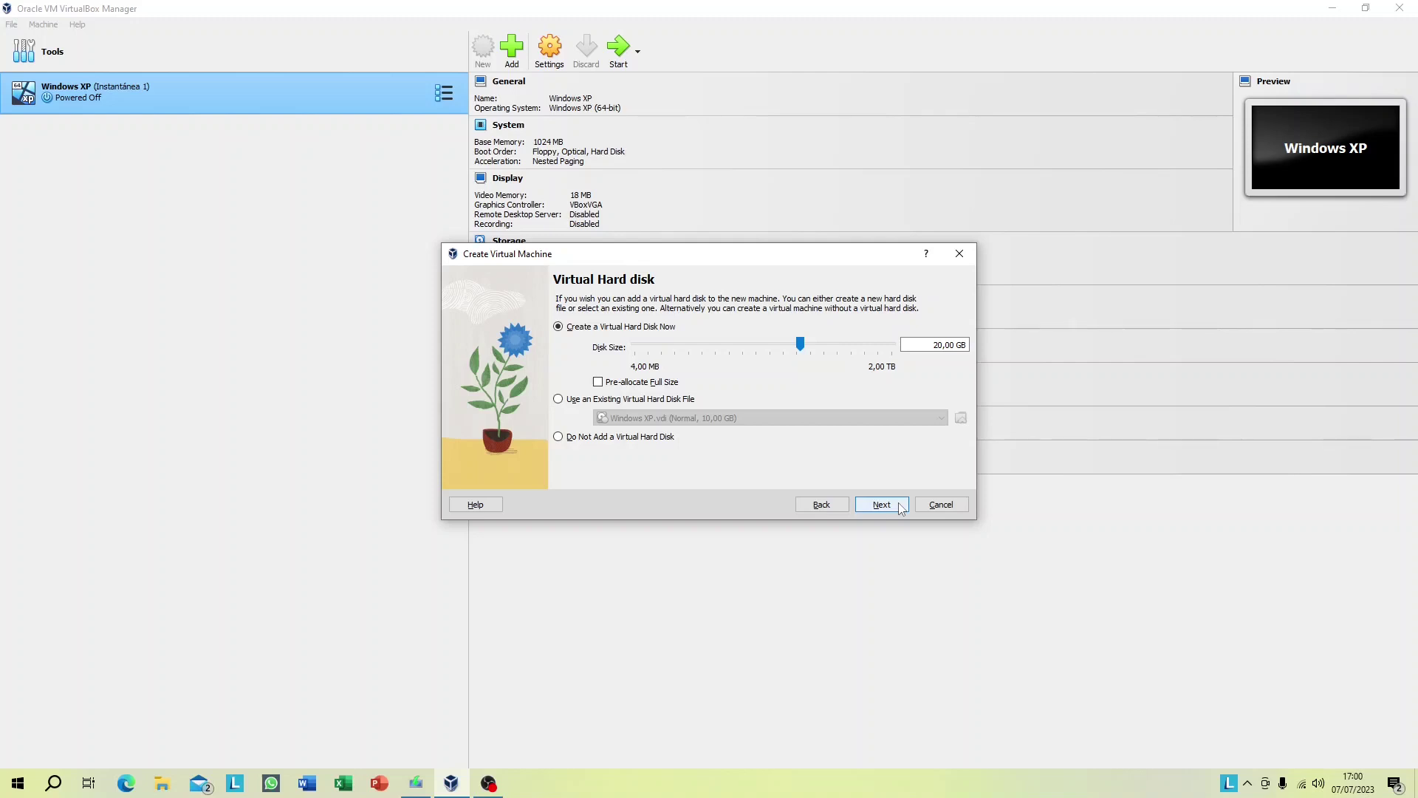
{"action": "left_click", "coordinate": [901, 508]}
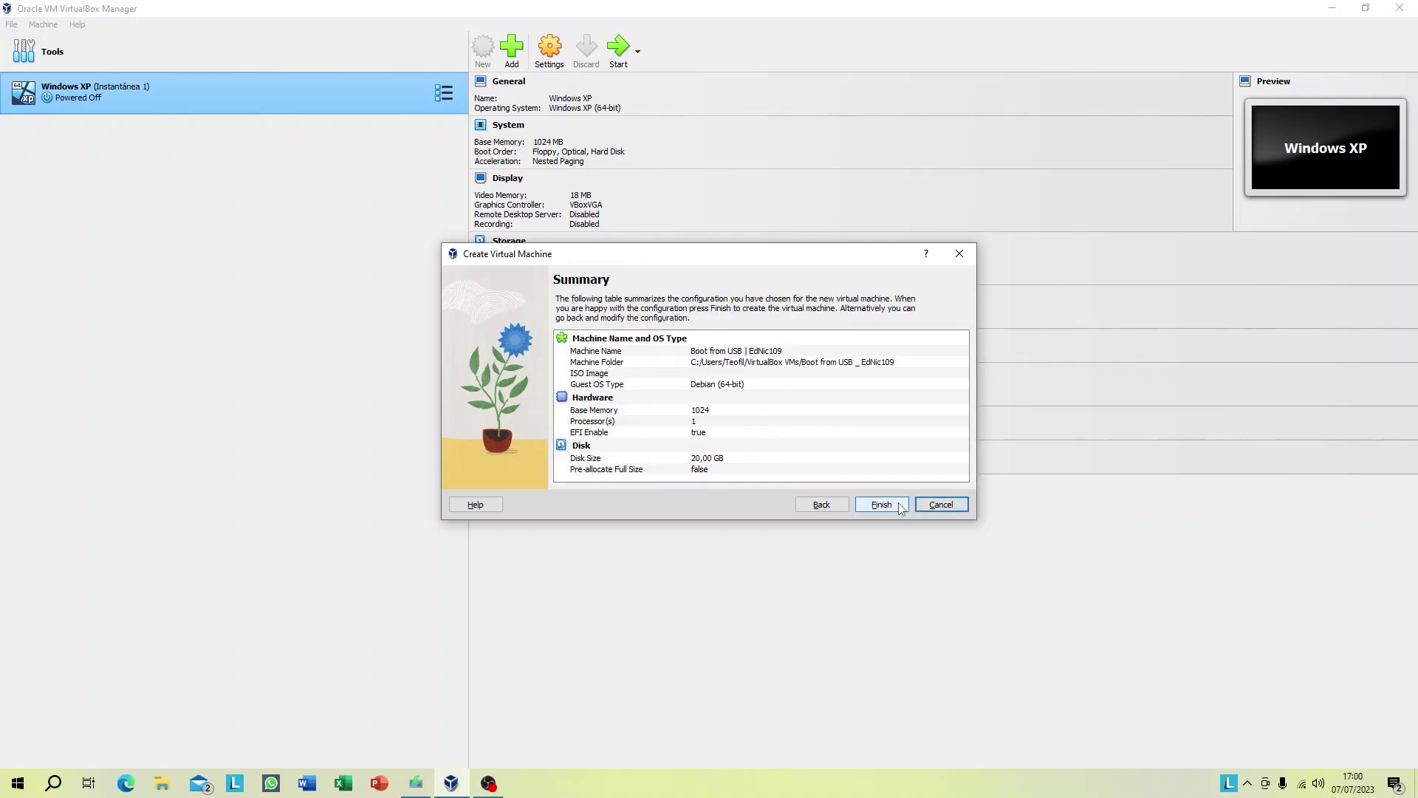
{"action": "left_click", "coordinate": [901, 508]}
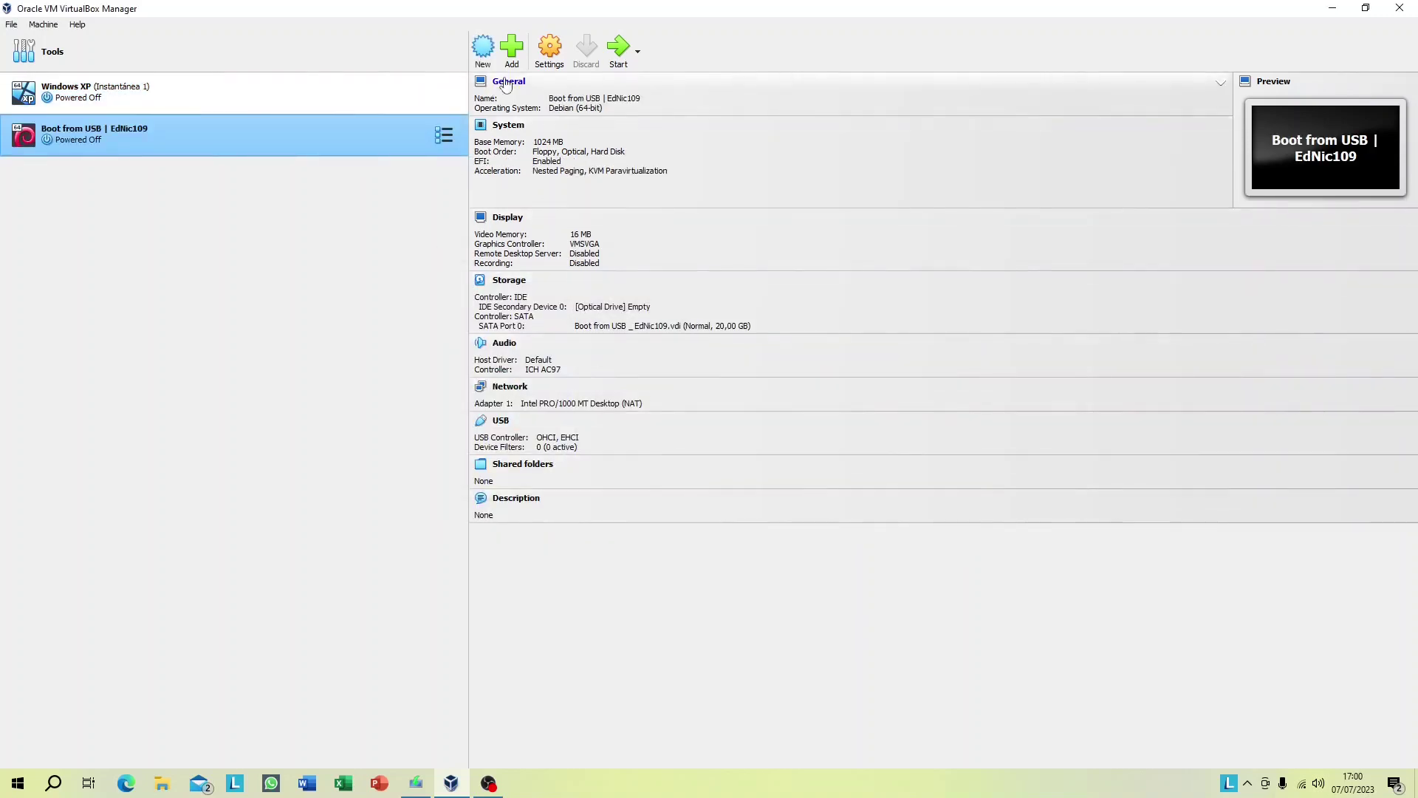
In the new machine's settings, review the System page and choose the USB 3.0 (xHCI) controller.
{"action": "right_click", "coordinate": [395, 138]}
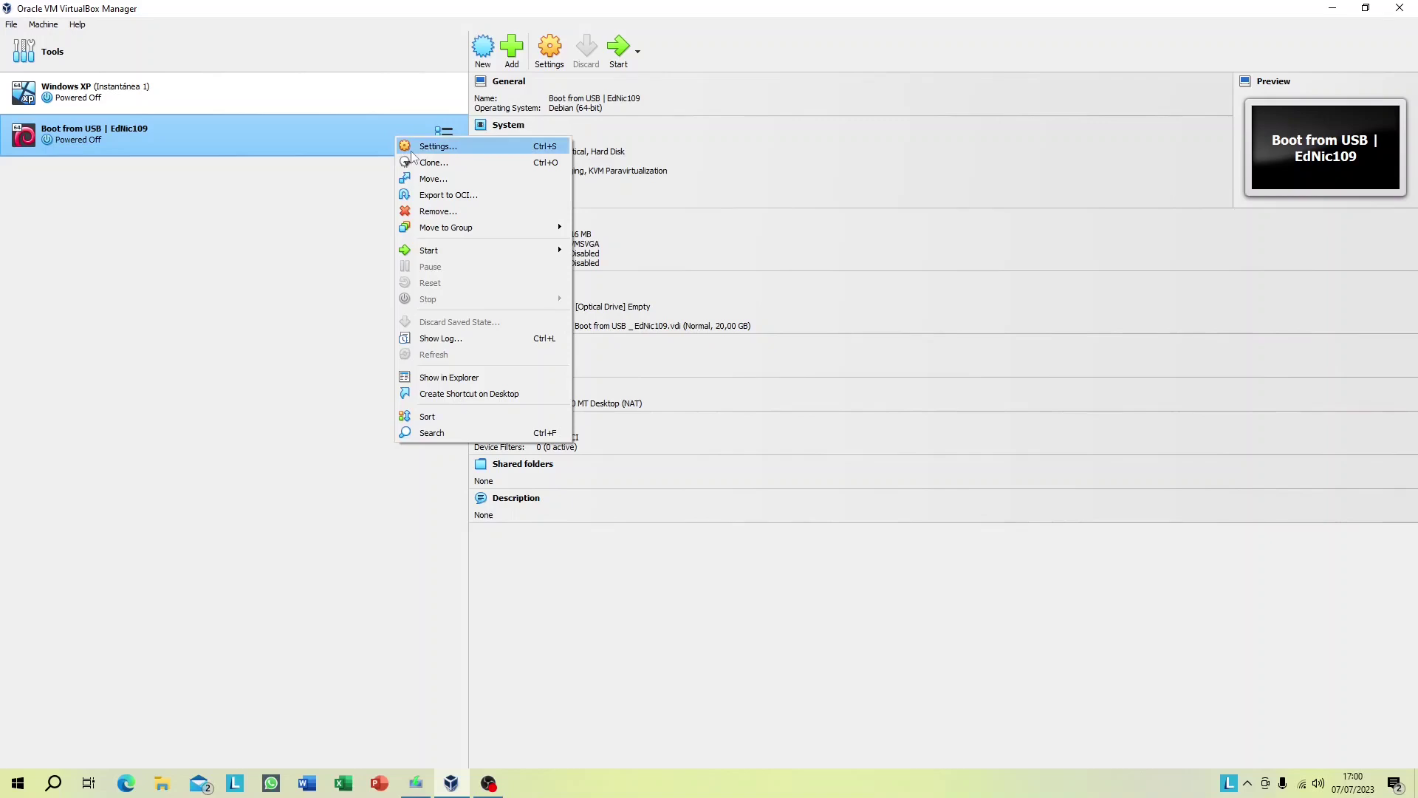
{"action": "left_click", "coordinate": [411, 150]}
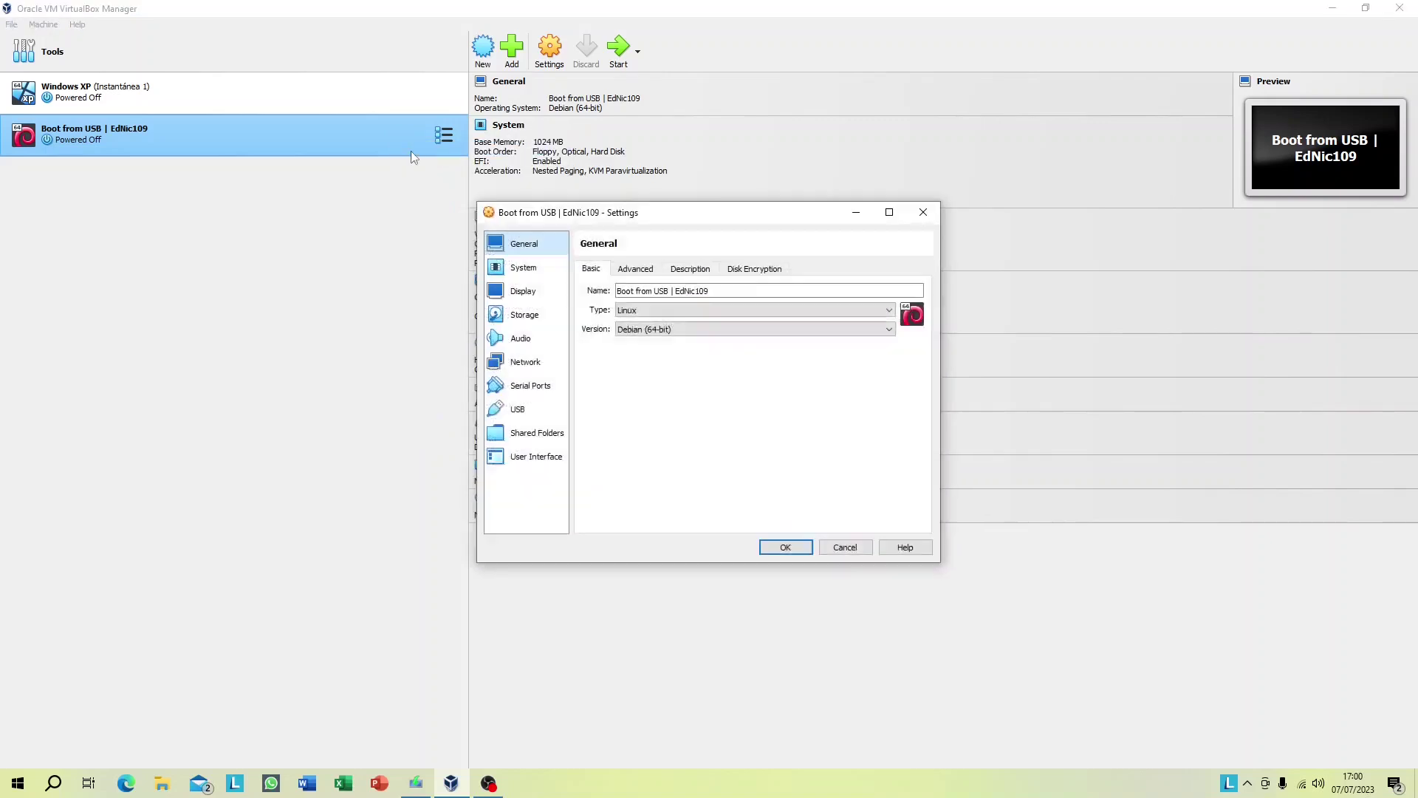
{"action": "left_click", "coordinate": [523, 267]}
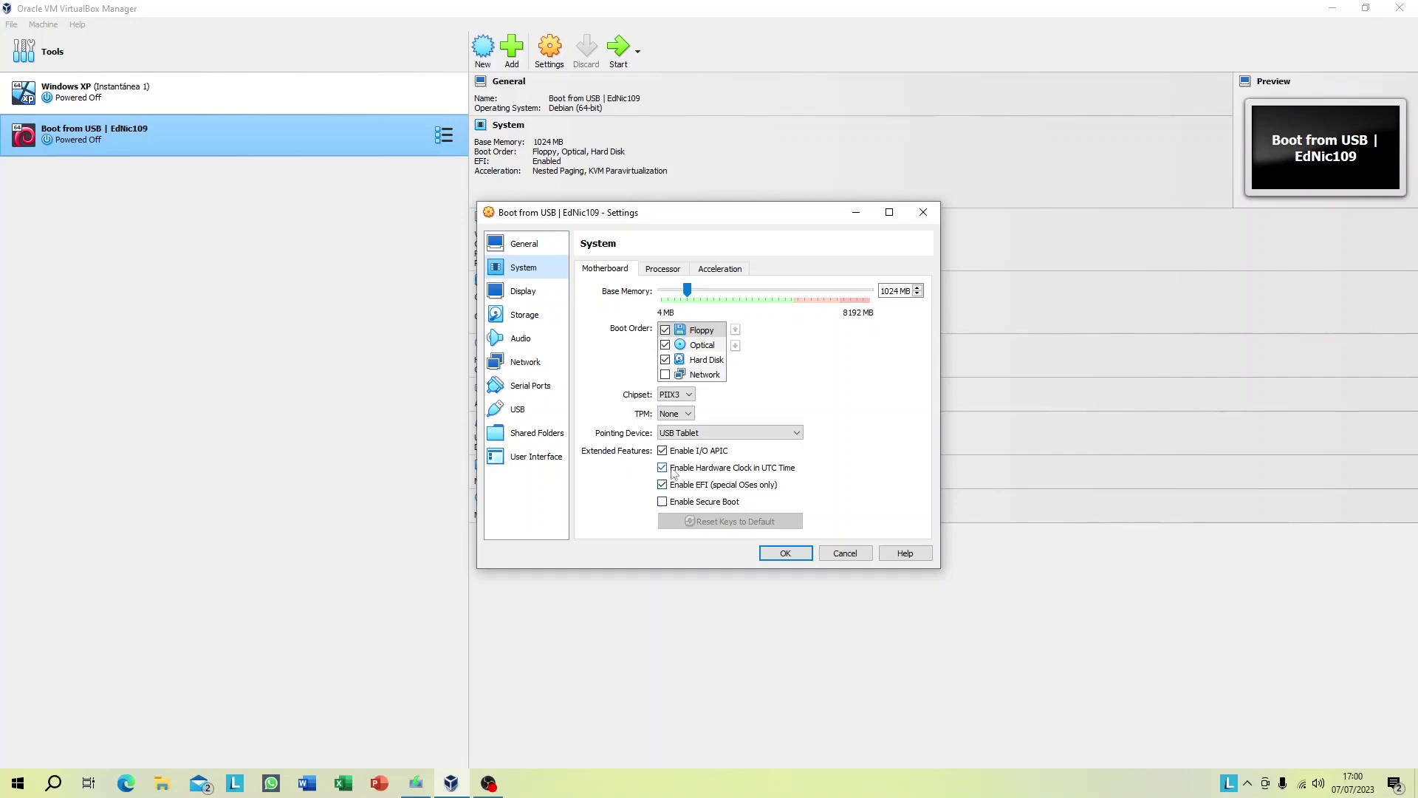
{"action": "left_click", "coordinate": [539, 412]}
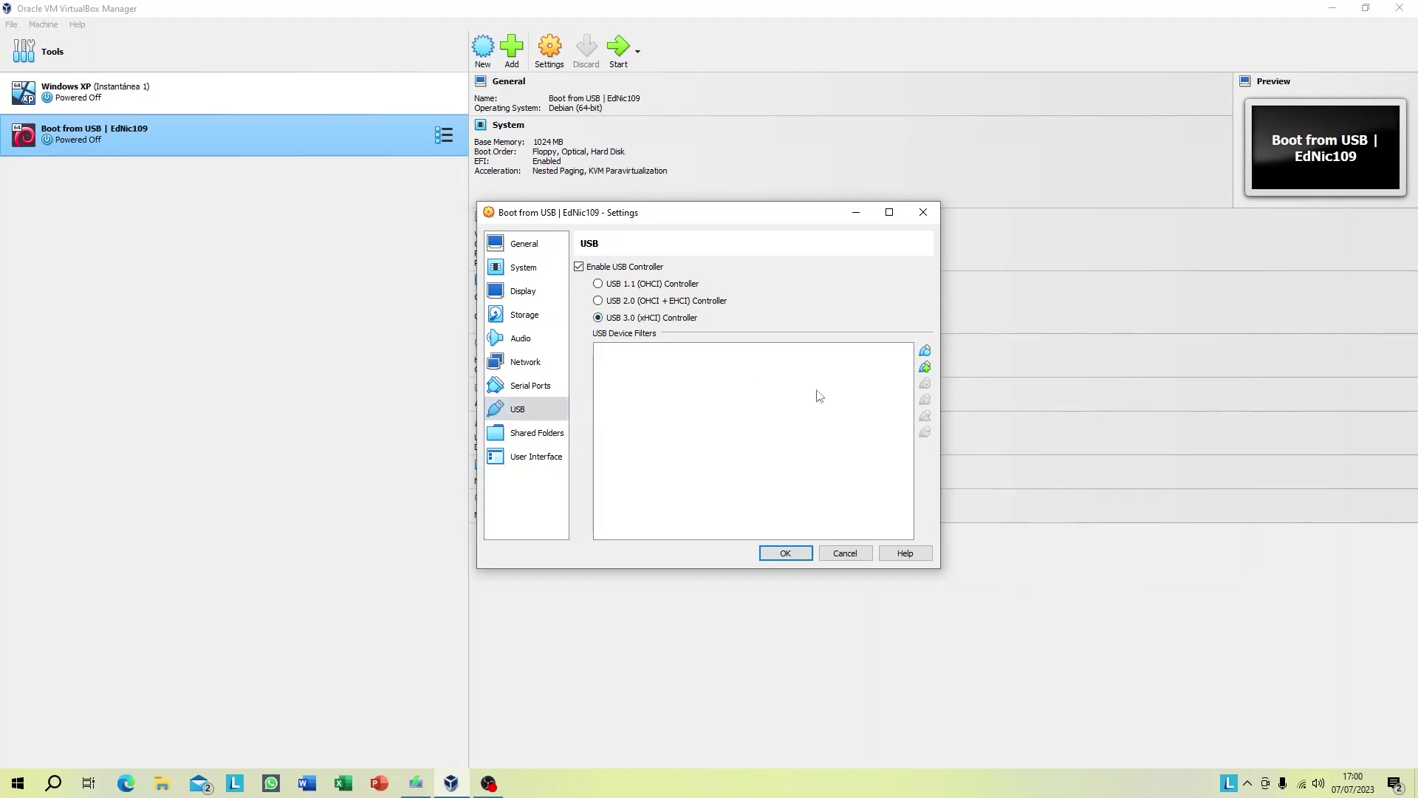
Add a USB filter for the Kingston DataTraveler 3.0 and save the settings with OK.
{"action": "left_click", "coordinate": [924, 367]}
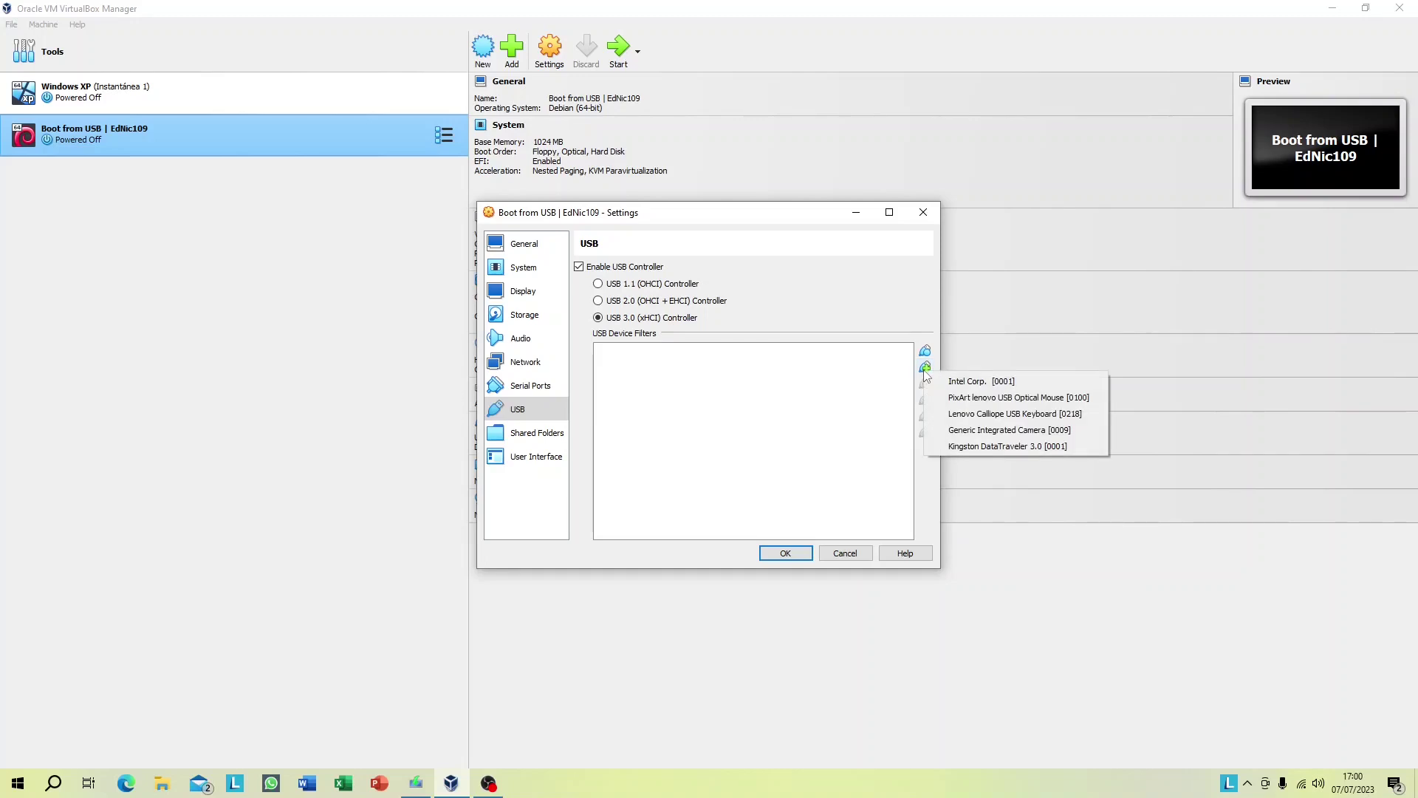
{"action": "mouse_move", "coordinate": [1008, 445]}
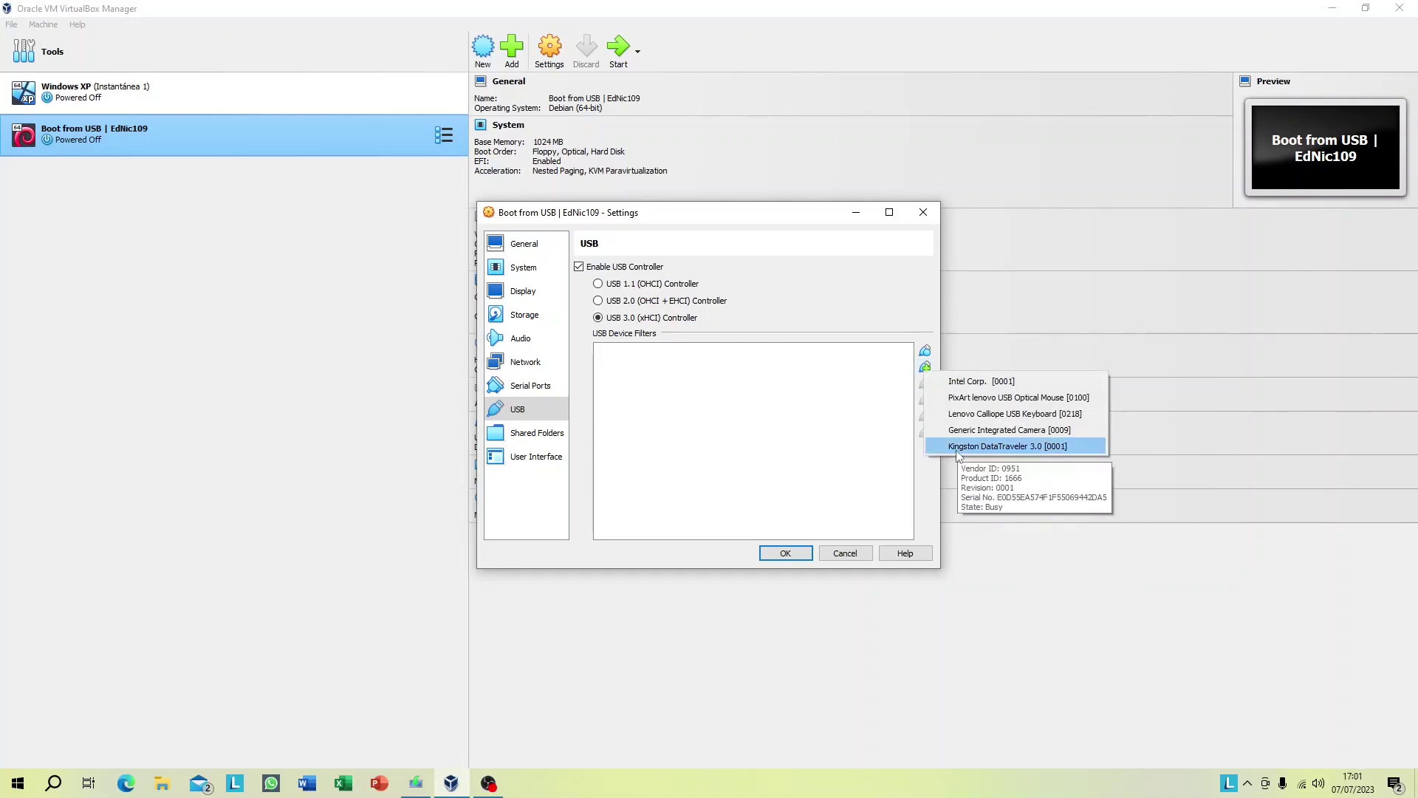
{"action": "left_click", "coordinate": [956, 447]}
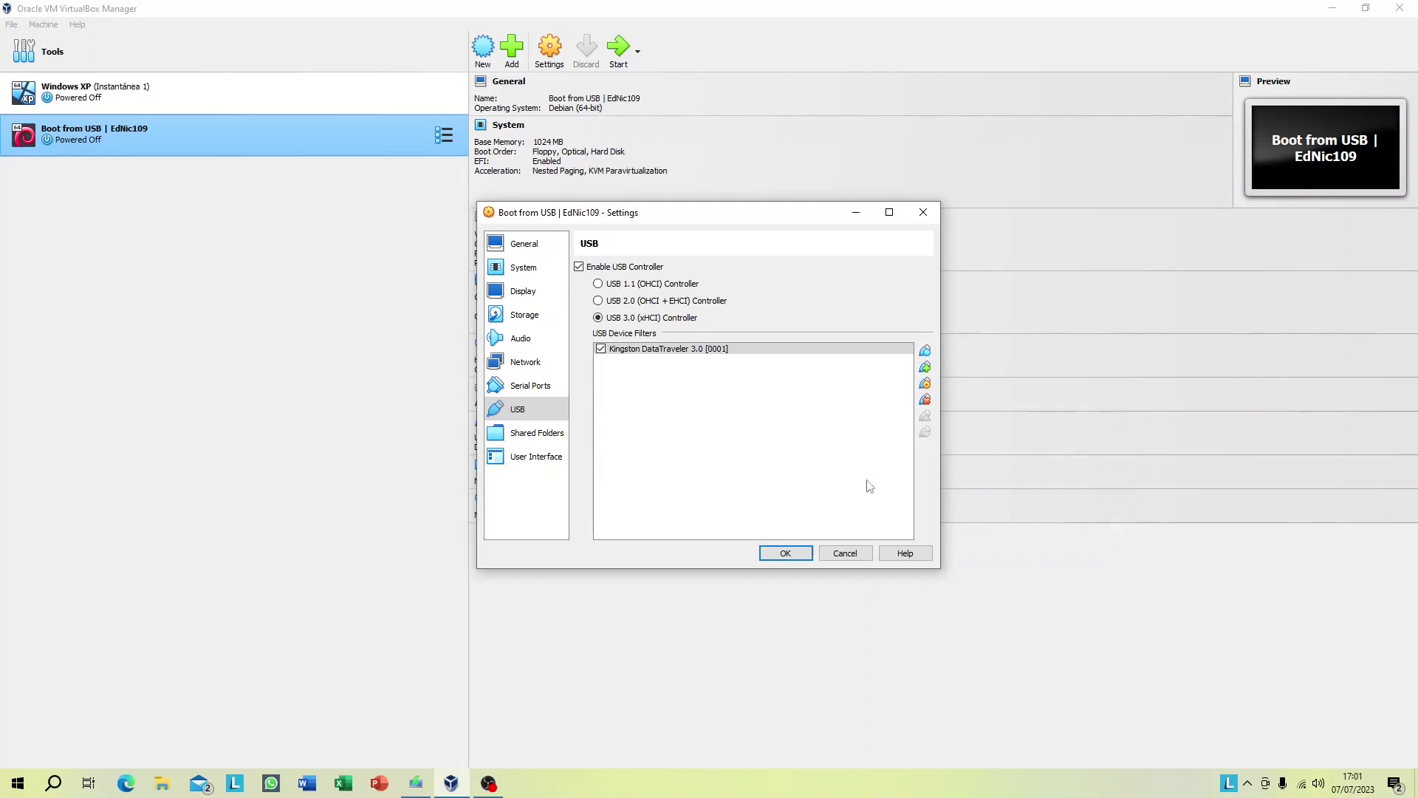
{"action": "left_click", "coordinate": [785, 552]}
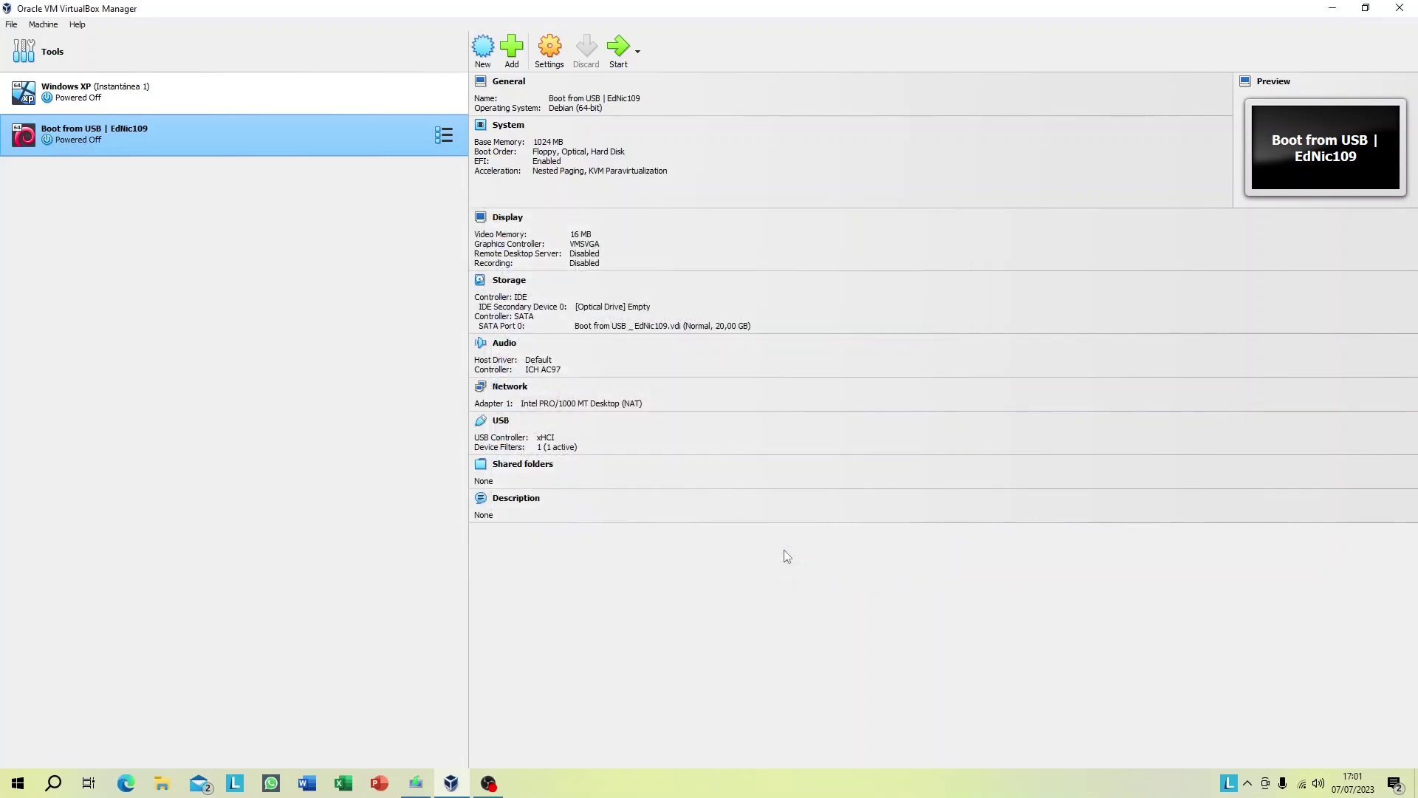
Start the machine and dismiss the notification so Ventoy's boot menu shows.
{"action": "left_click", "coordinate": [618, 46]}
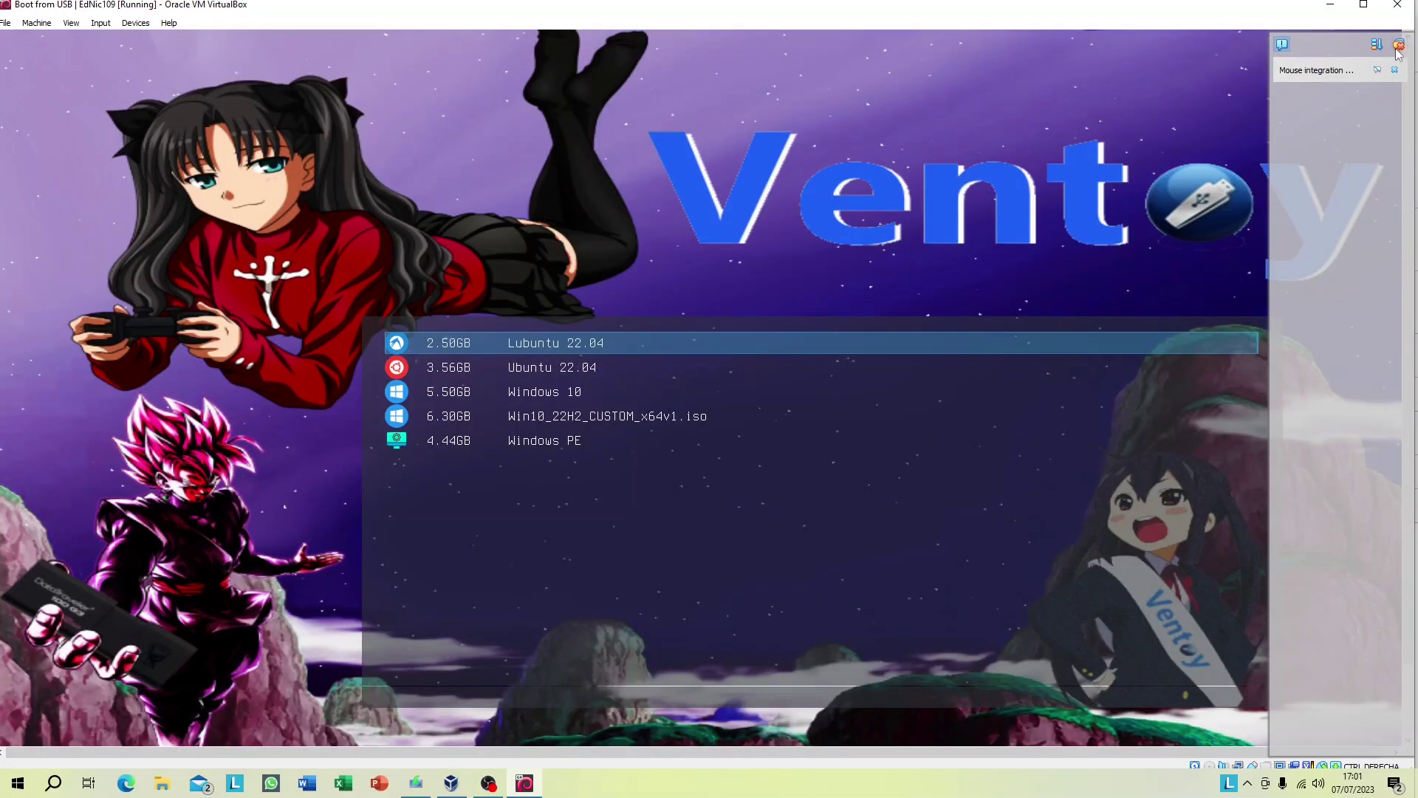
{"action": "left_click", "coordinate": [1395, 46]}
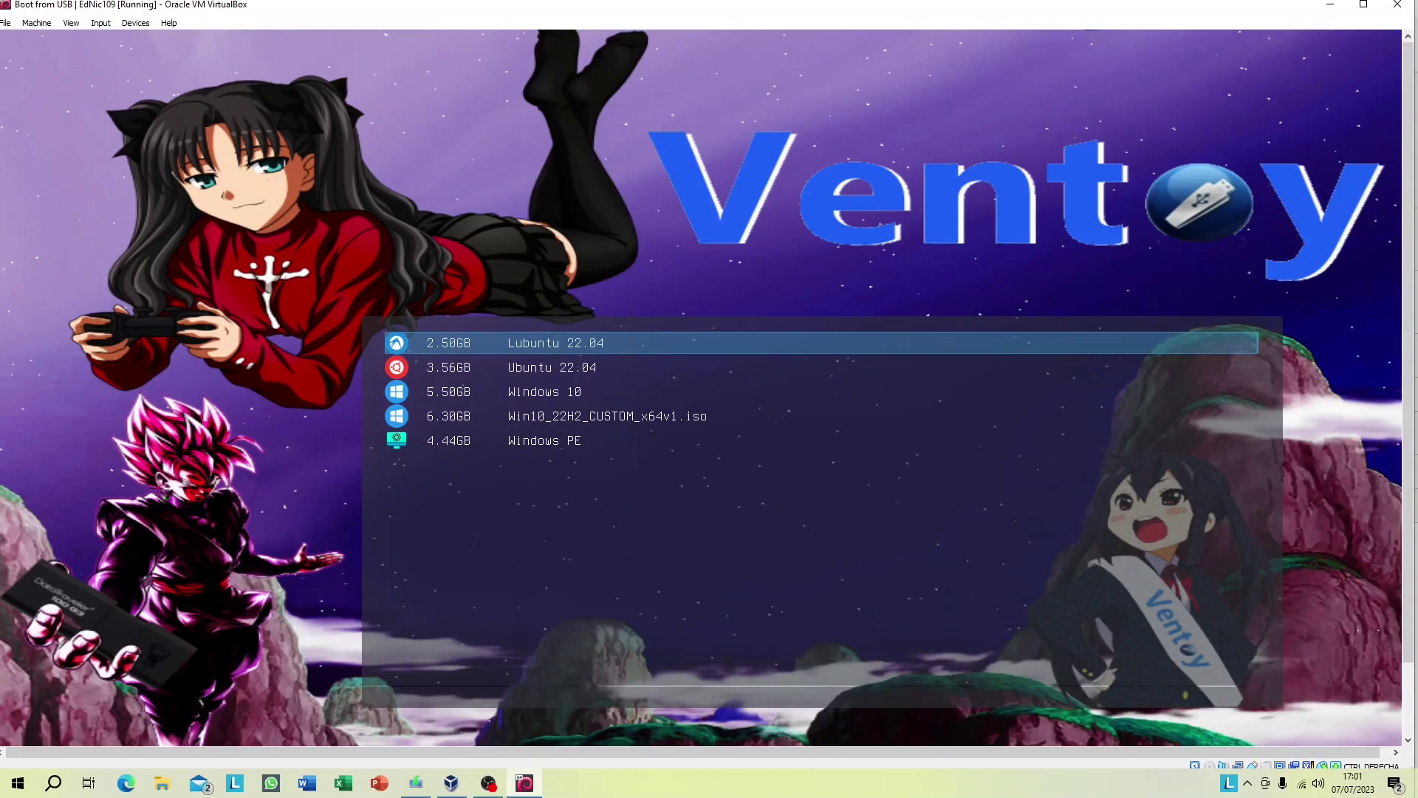